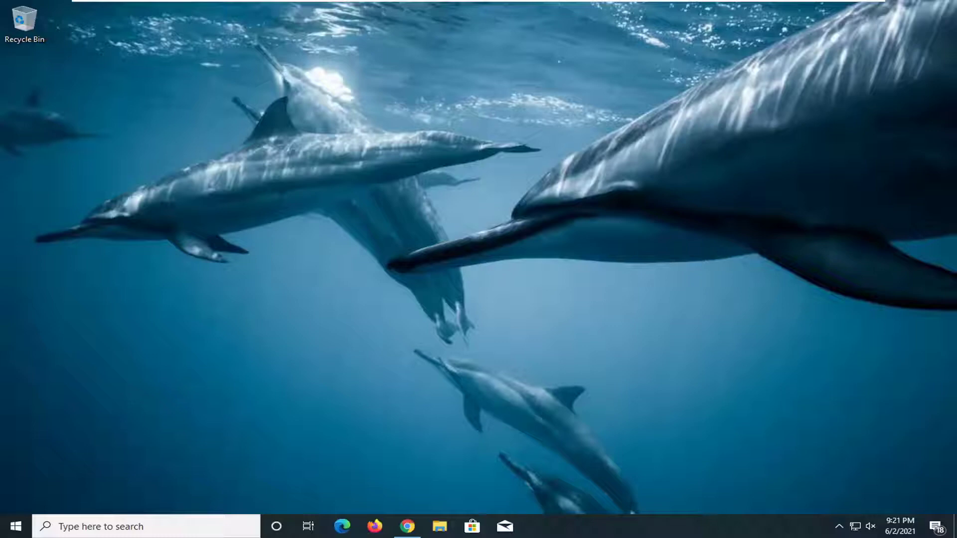
# Open the Start menu to search for the Services app
pyautogui.click(15, 527)
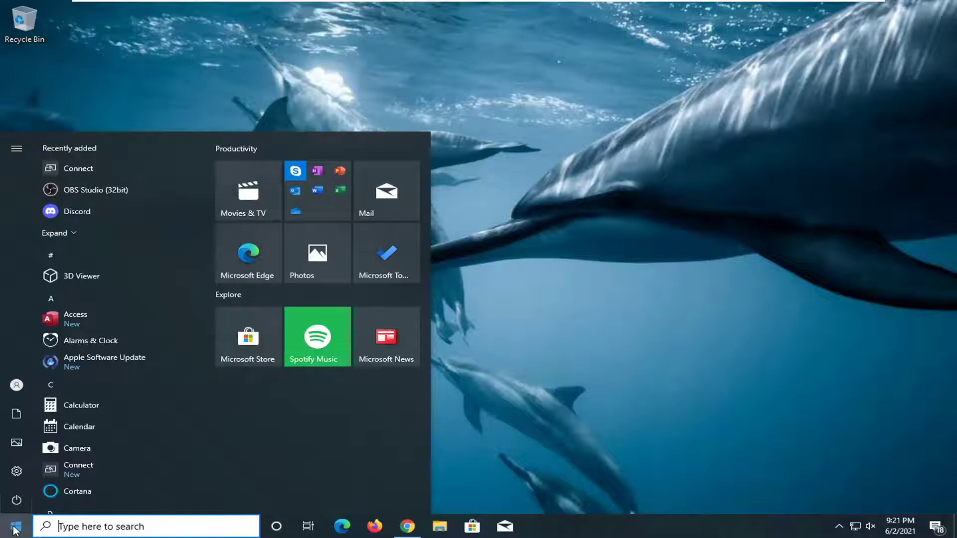
pyautogui.write('services')
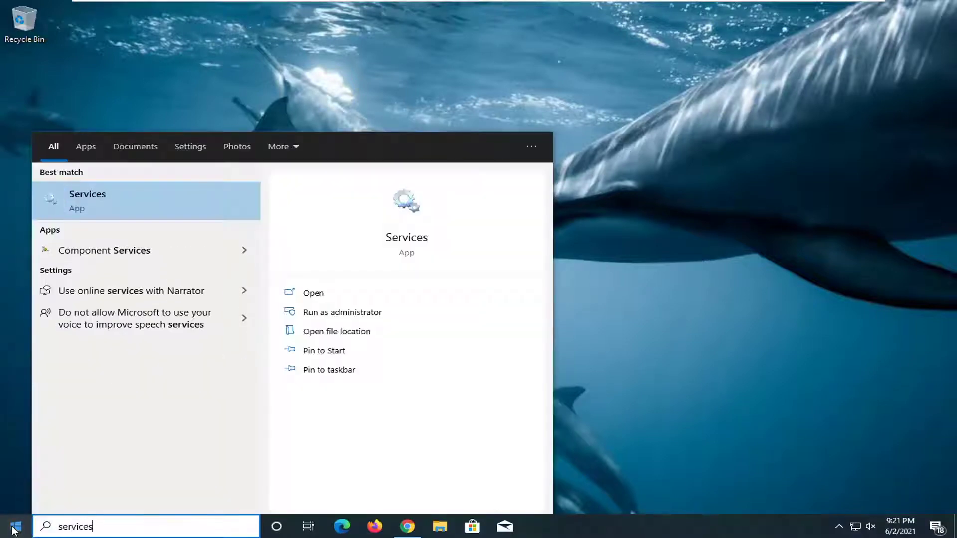
# Launch Services, move and enlarge its window, widen the Name column, and select Windows Audio
pyautogui.click(98, 199)
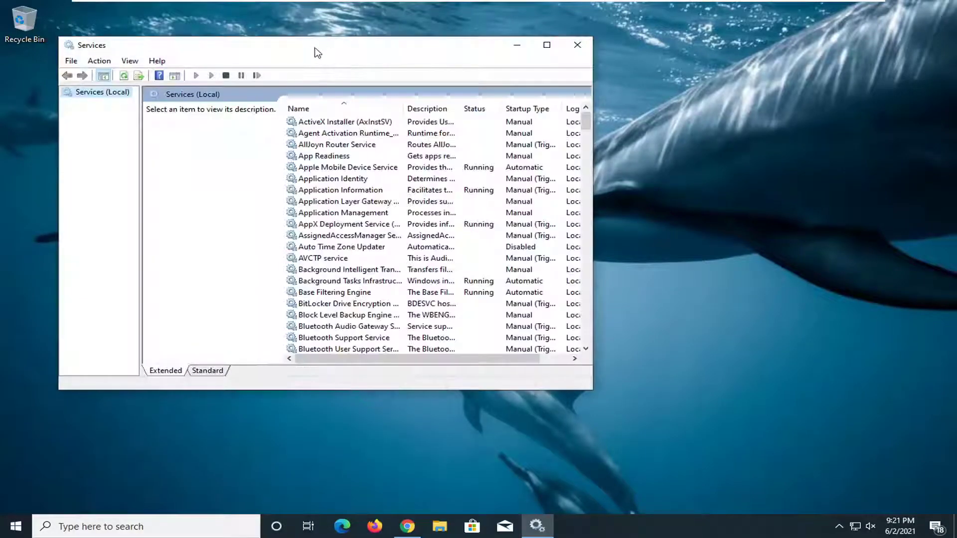
pyautogui.moveTo(316, 47); pyautogui.dragTo(414, 52)
pyautogui.moveTo(674, 389); pyautogui.dragTo(748, 450)
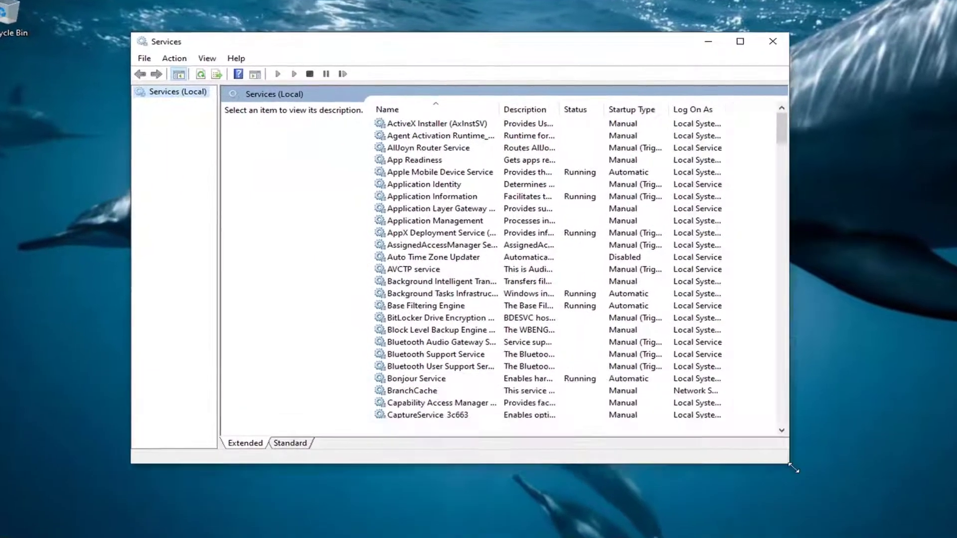
pyautogui.moveTo(507, 109); pyautogui.dragTo(579, 109)
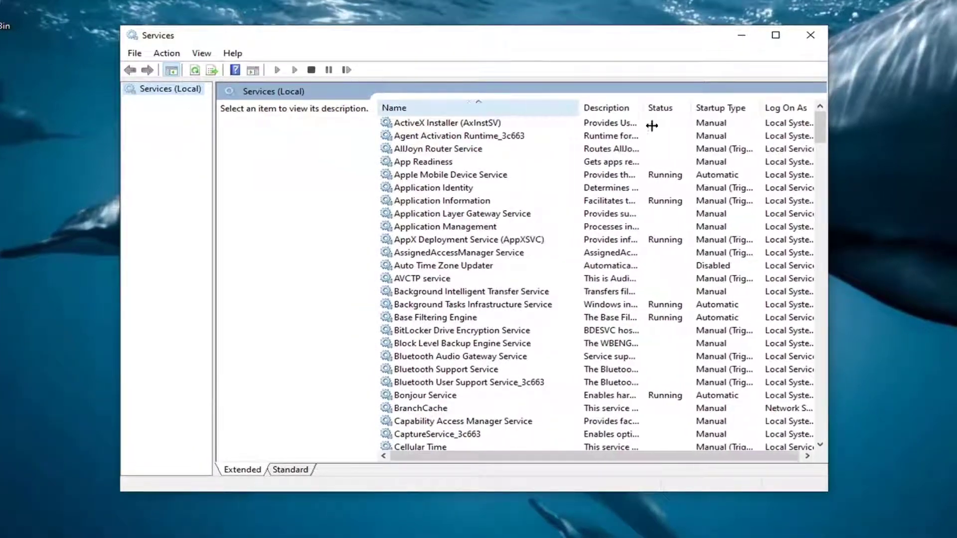
pyautogui.moveTo(819, 137); pyautogui.dragTo(820, 382)
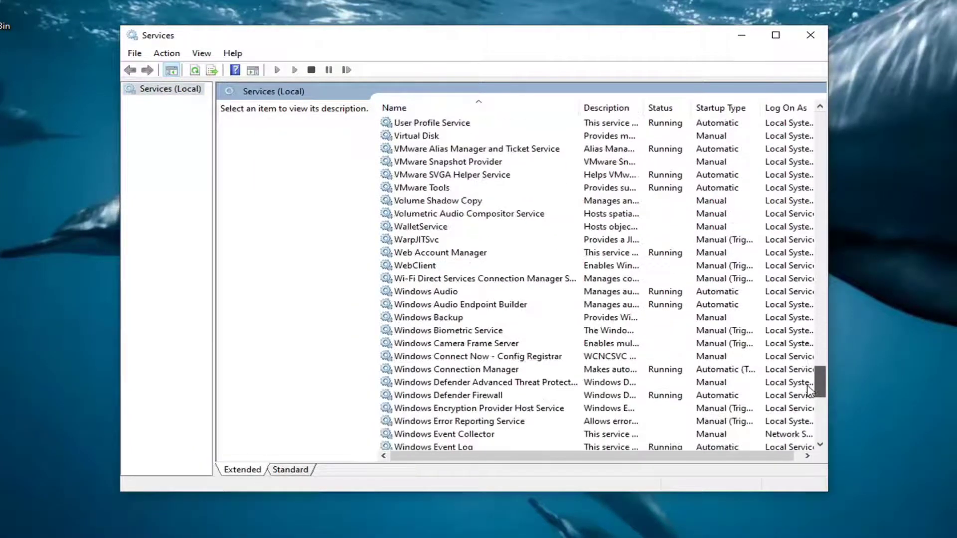
pyautogui.click(426, 292)
# Keep Windows Audio's startup type Automatic, then stop and start the service again
pyautogui.doubleClick(427, 292)
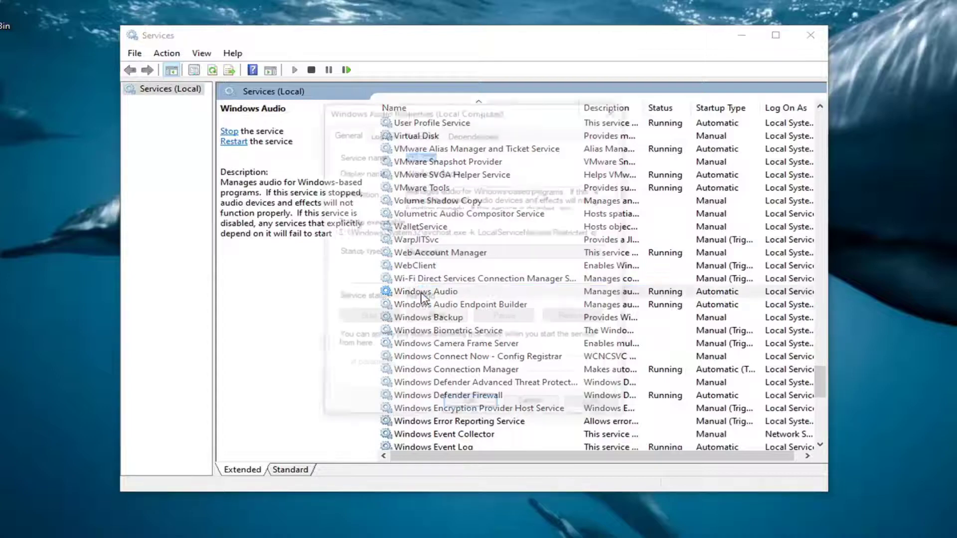
pyautogui.click(450, 252)
pyautogui.click(434, 268)
pyautogui.click(437, 317)
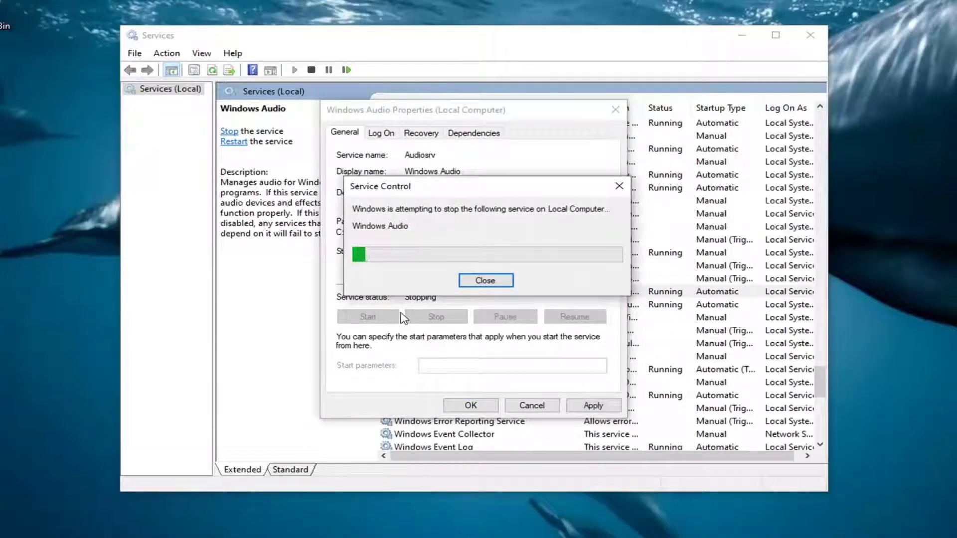
pyautogui.click(368, 319)
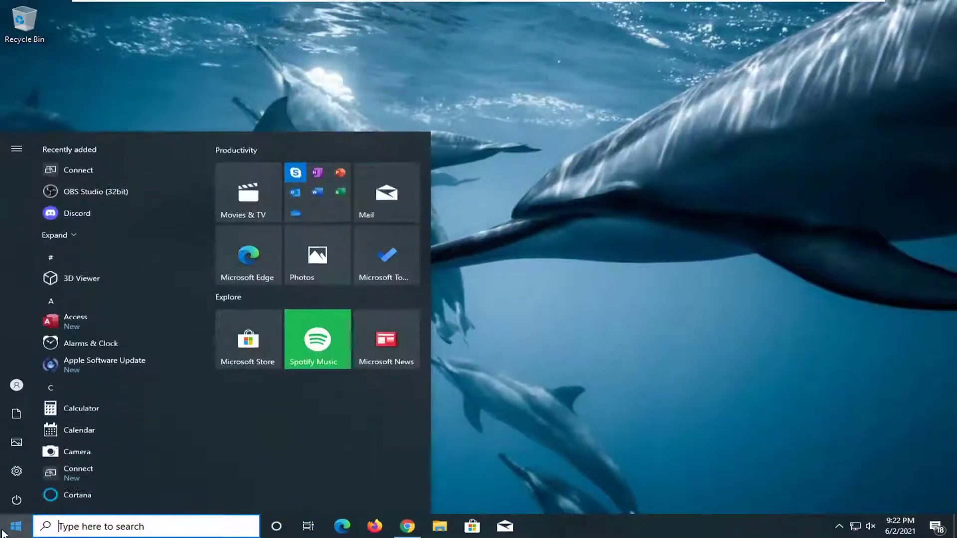
pyautogui.write('troubleshoot')
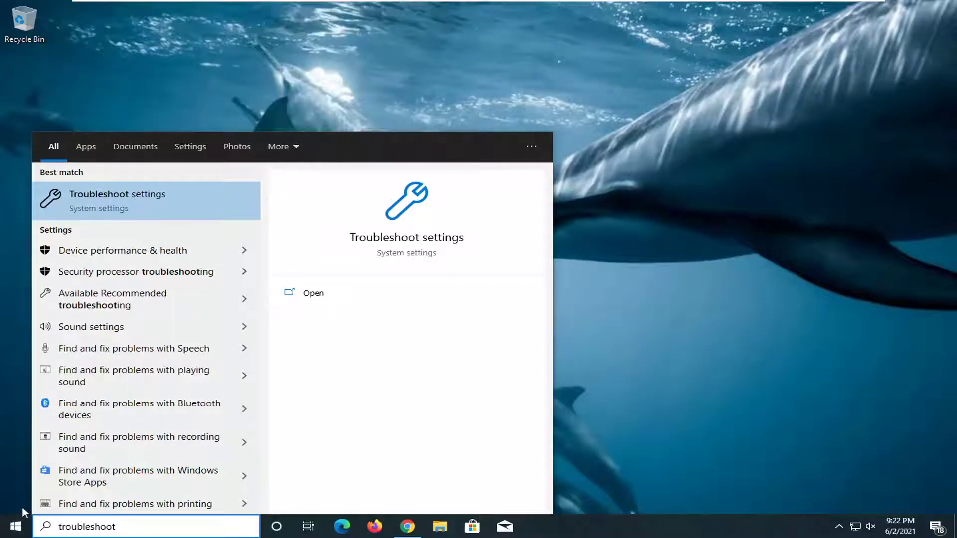
# Open Troubleshoot settings from the 'troubleshoot' search results
pyautogui.click(106, 200)
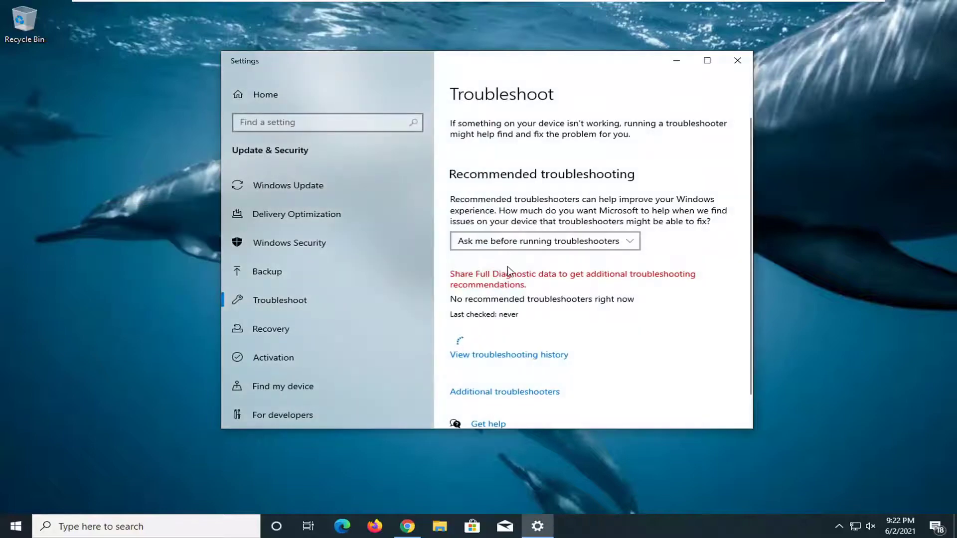
pyautogui.scroll(-1, 516, 307)
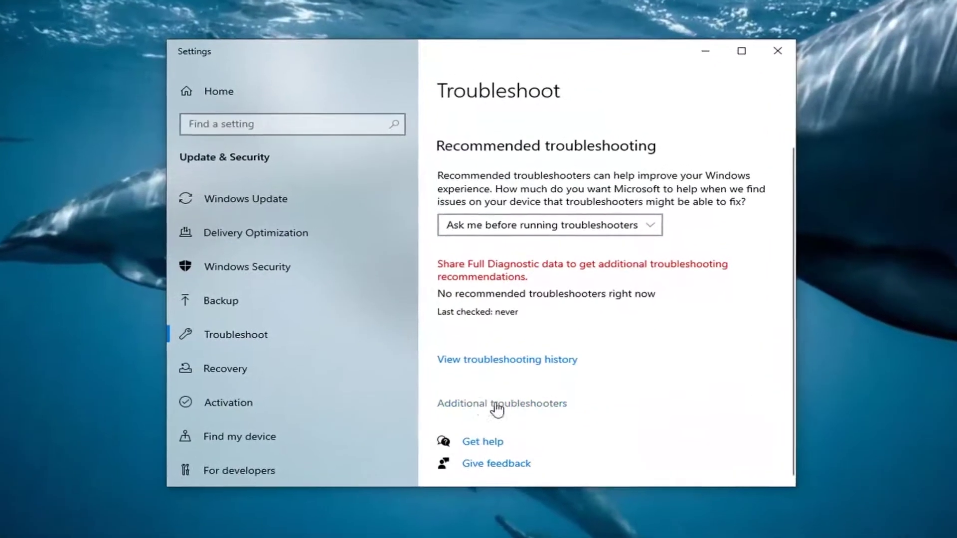
# Go to Additional troubleshooters and expand the Playing Audio entry
pyautogui.click(503, 390)
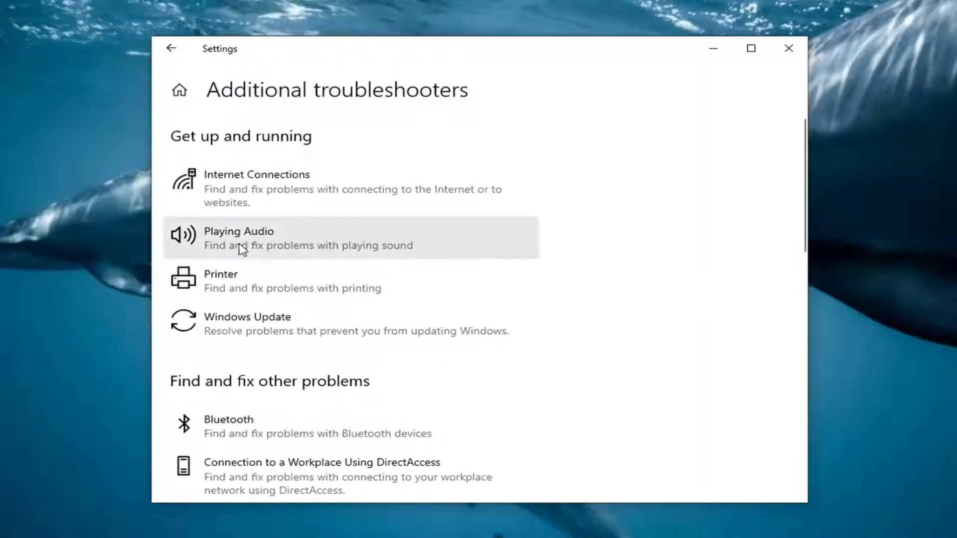
pyautogui.click(345, 250)
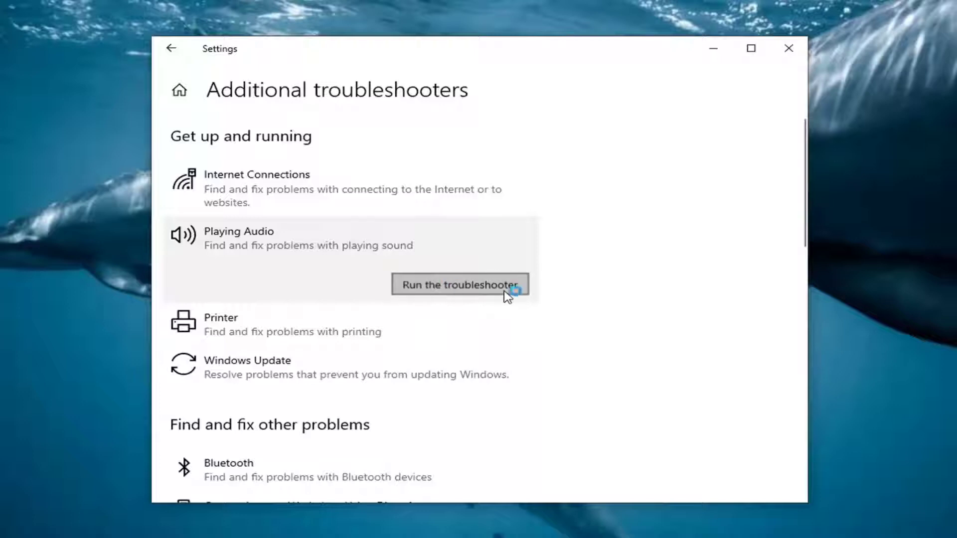
# Run the Playing Audio troubleshooter, accept the enhancements prompt, skip the volume tip, and close it
pyautogui.click(457, 284)
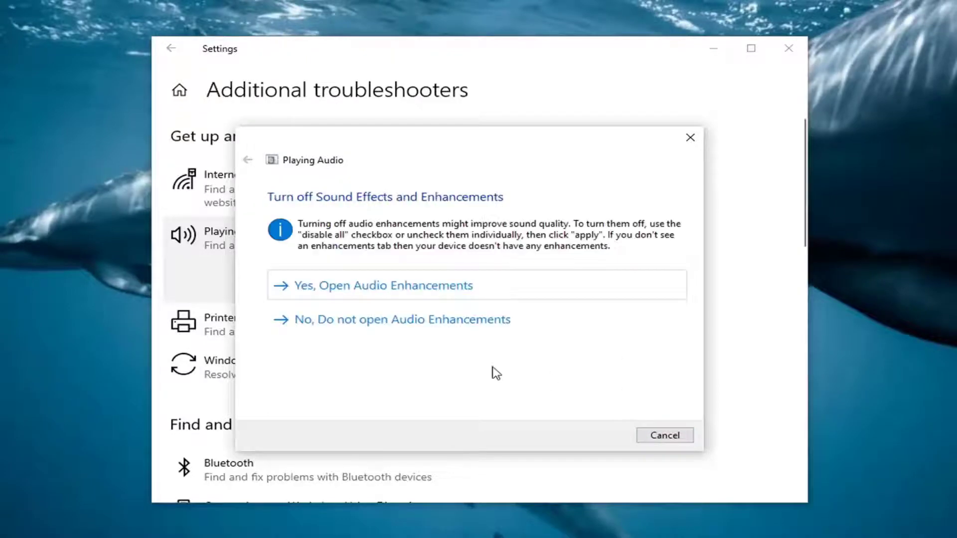
pyautogui.click(456, 287)
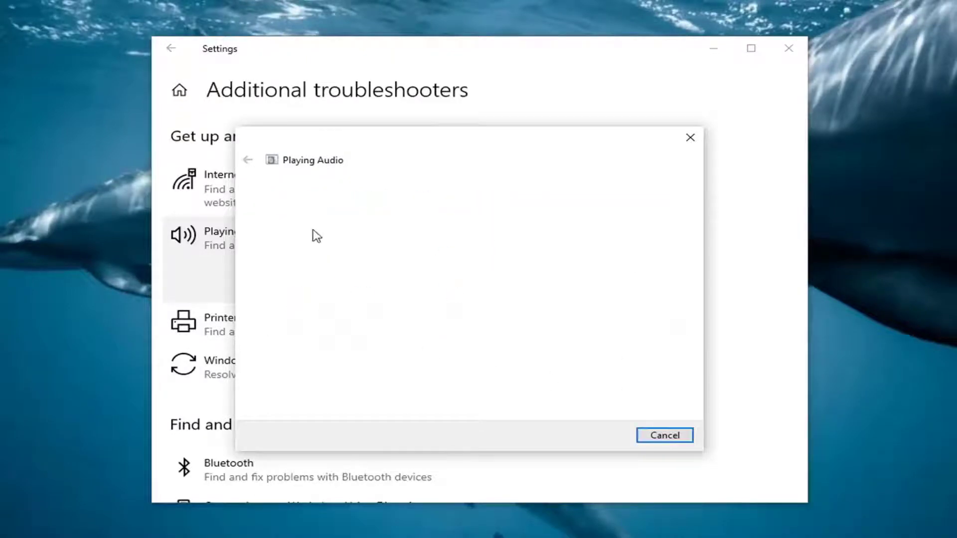
pyautogui.click(193, 372)
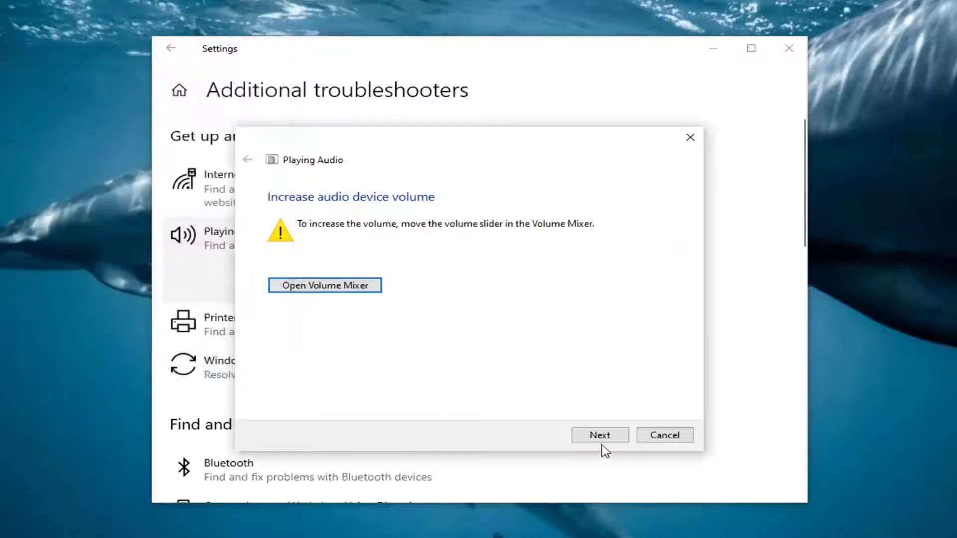
pyautogui.click(602, 436)
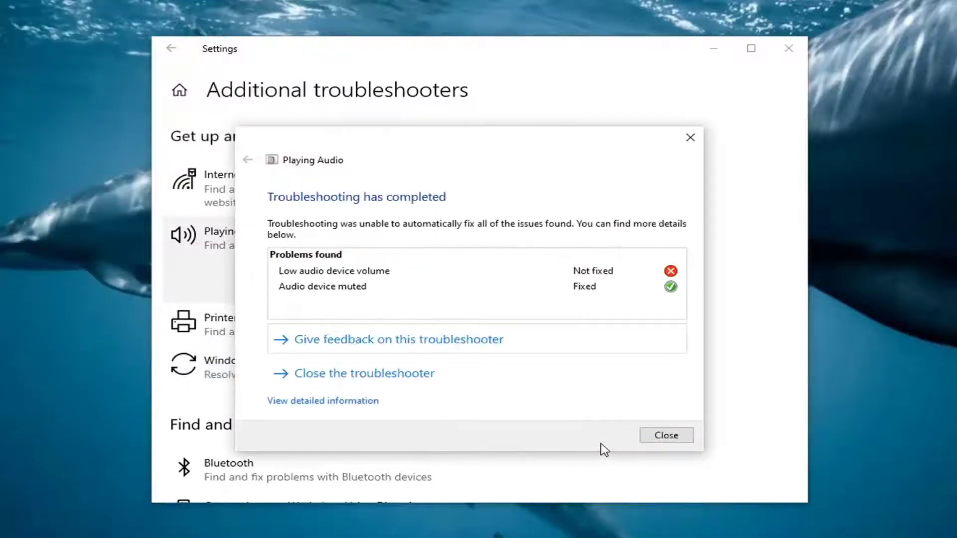
pyautogui.click(666, 435)
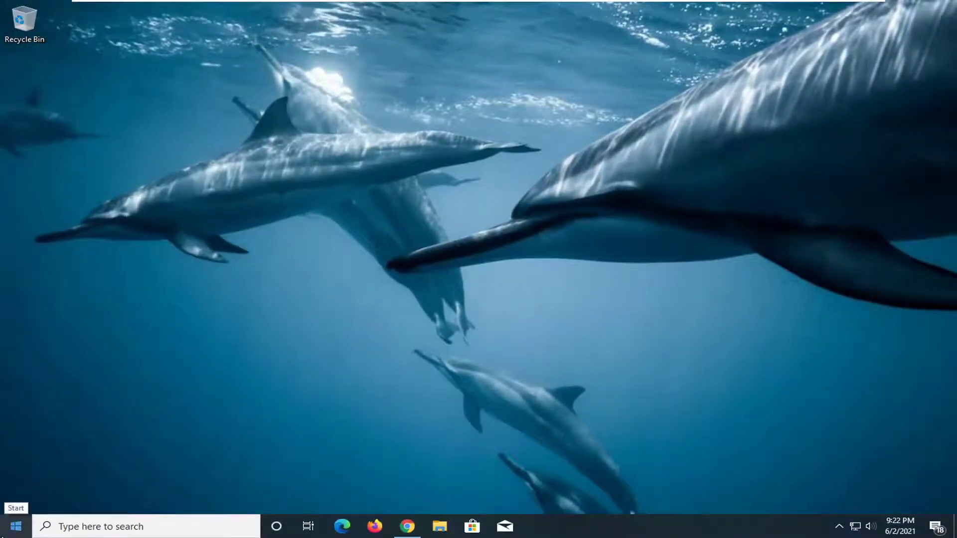
# Search for 'device manager' from Start and open Device Manager
pyautogui.click(16, 526)
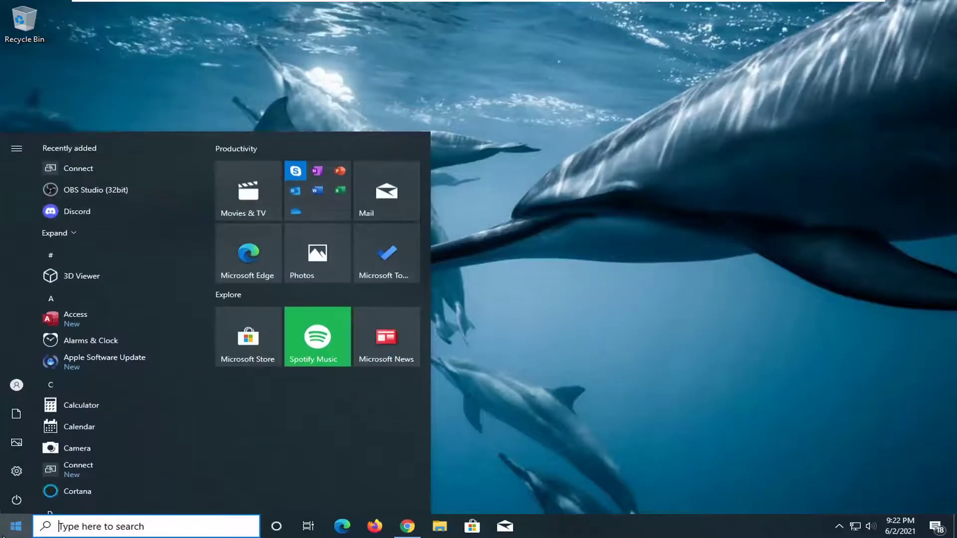
pyautogui.write('d')
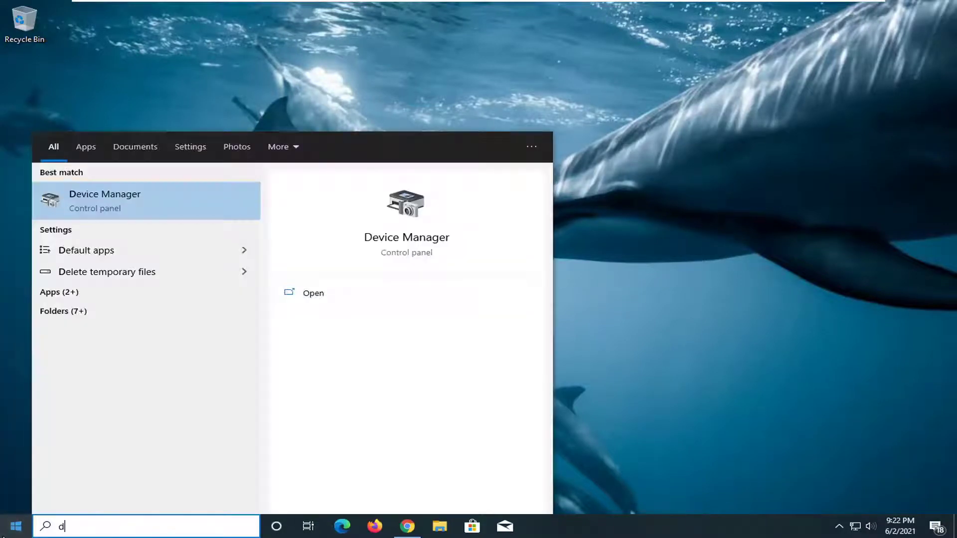
pyautogui.write('evice manager')
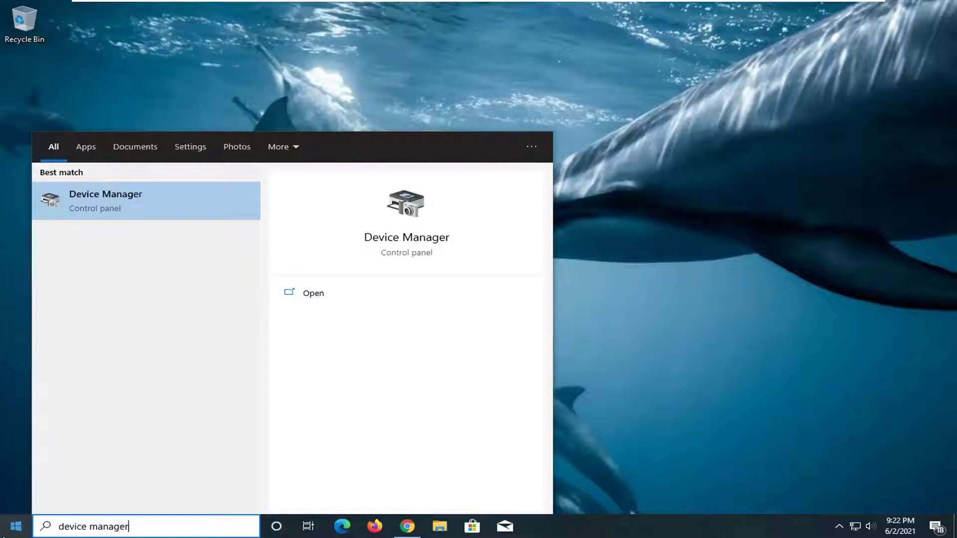
pyautogui.click(105, 201)
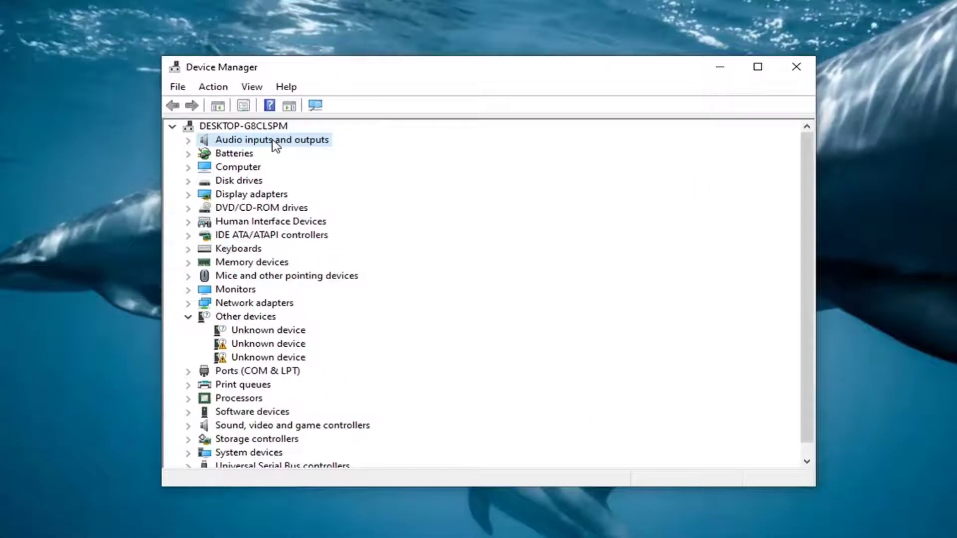
# Expand Audio inputs and outputs and choose Update driver for Speakers
pyautogui.doubleClick(285, 139)
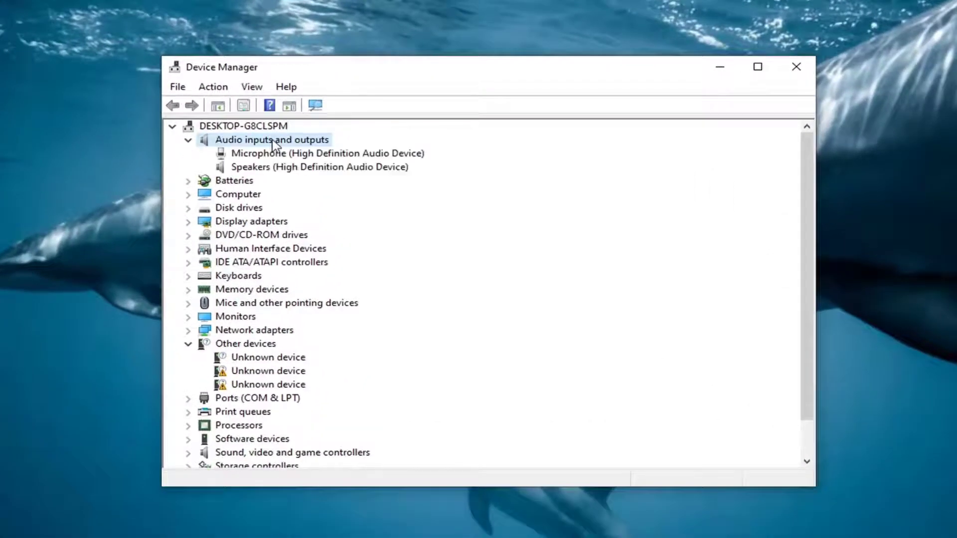
pyautogui.rightClick(256, 169)
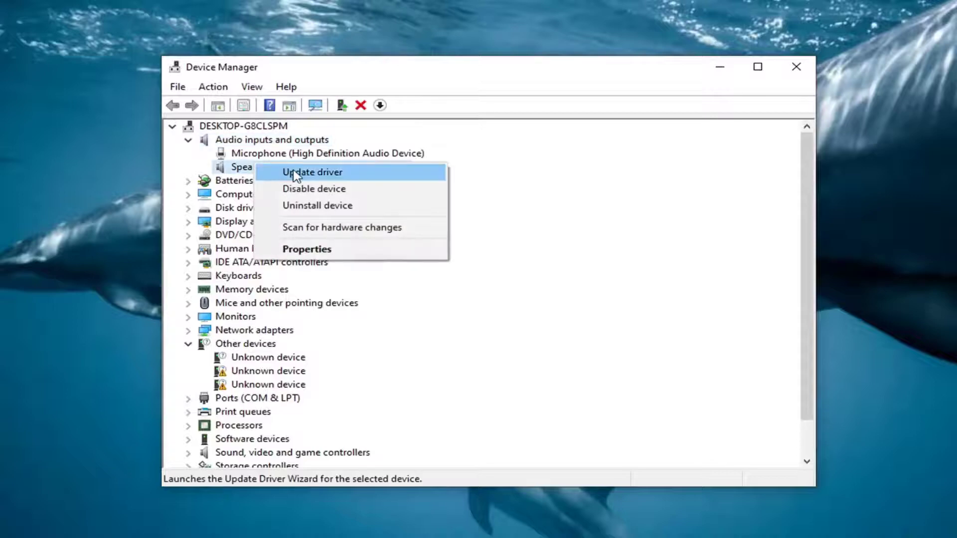
pyautogui.click(310, 174)
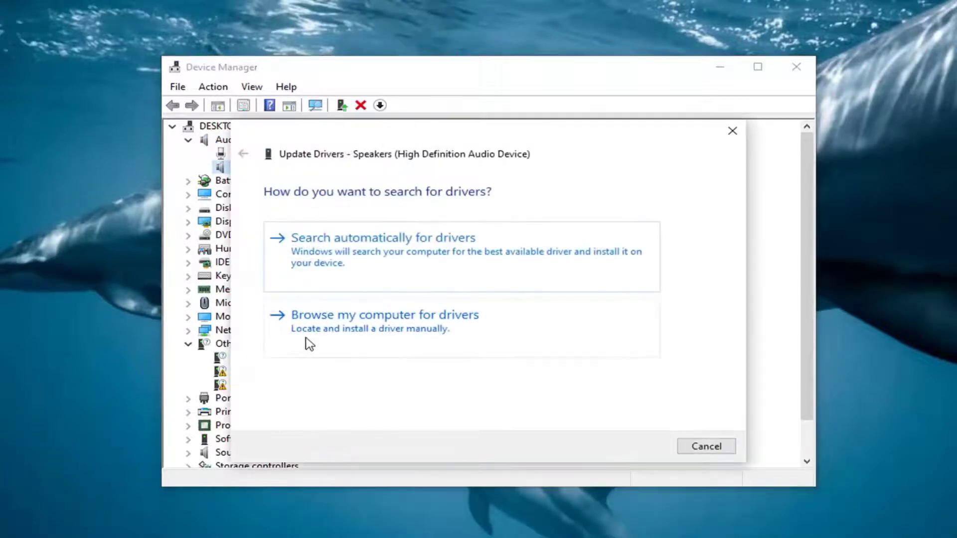
# Browse to the list of drivers on the computer and select Audio Endpoint
pyautogui.click(442, 329)
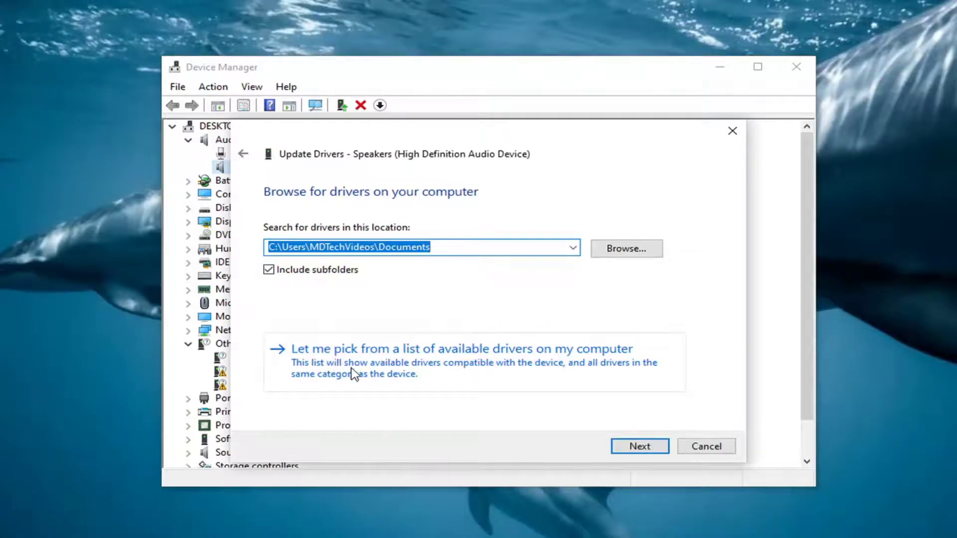
pyautogui.click(417, 366)
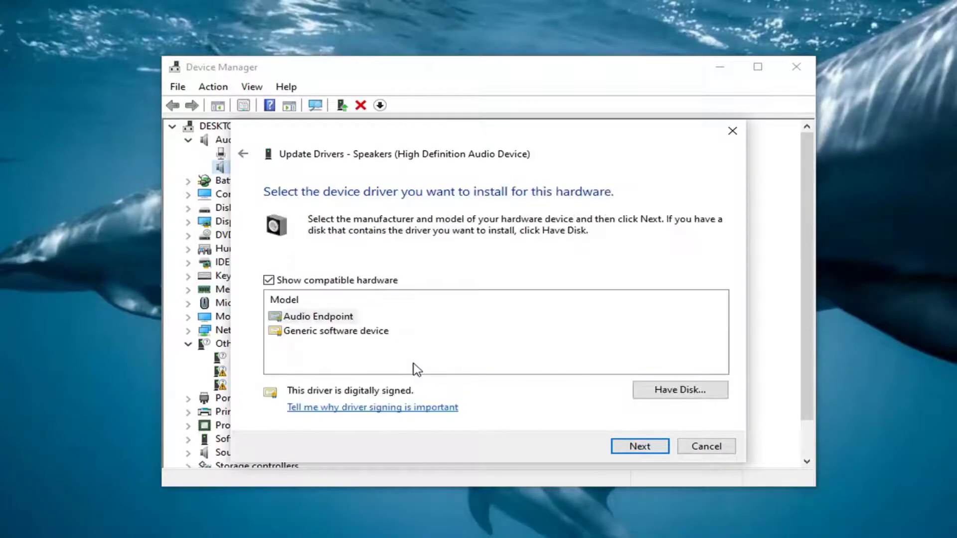
pyautogui.click(317, 317)
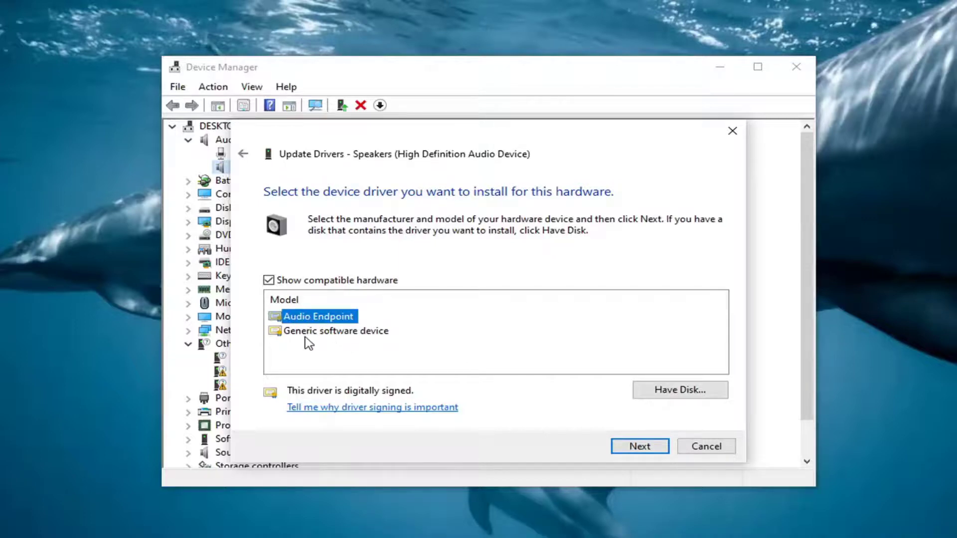
pyautogui.click(310, 332)
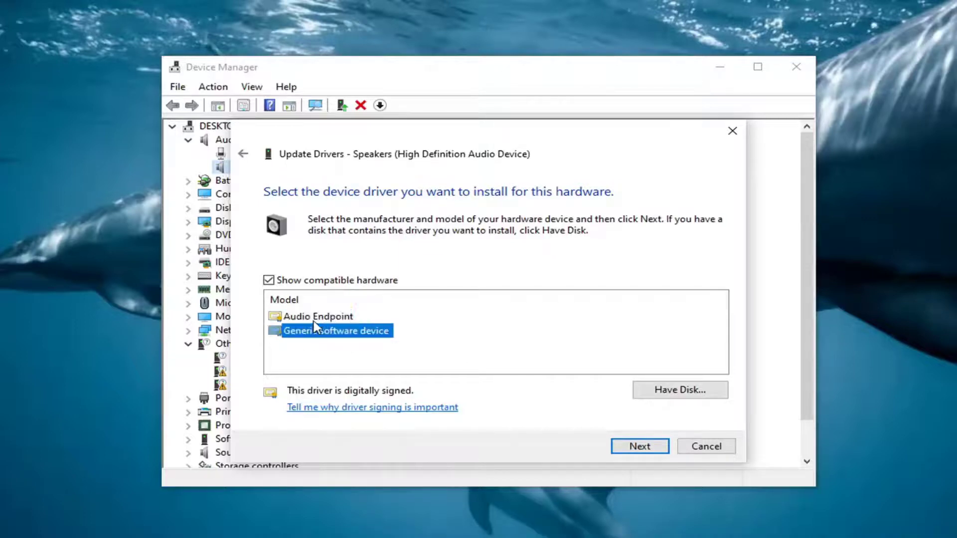
pyautogui.click(316, 319)
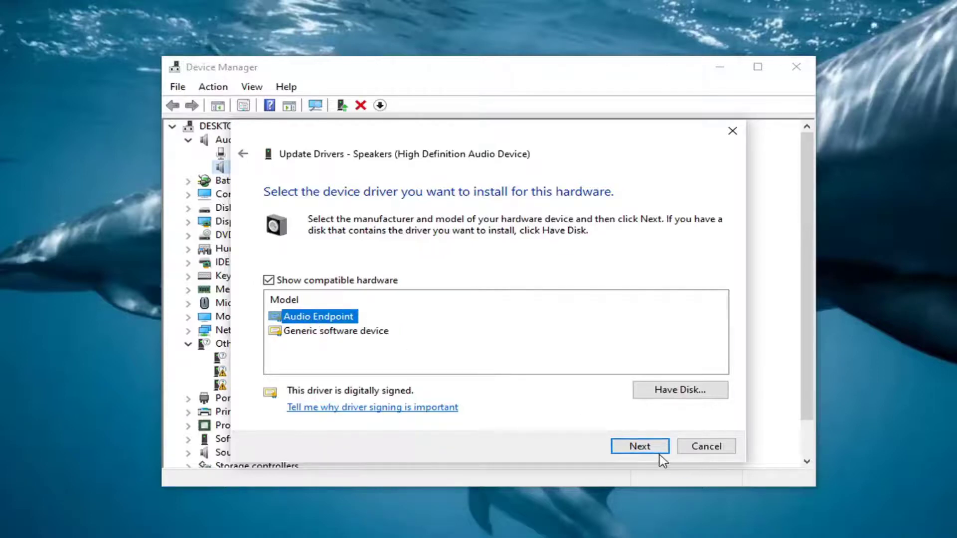
# Install the Audio Endpoint driver, dismiss the confirmation, and close Device Manager
pyautogui.click(639, 447)
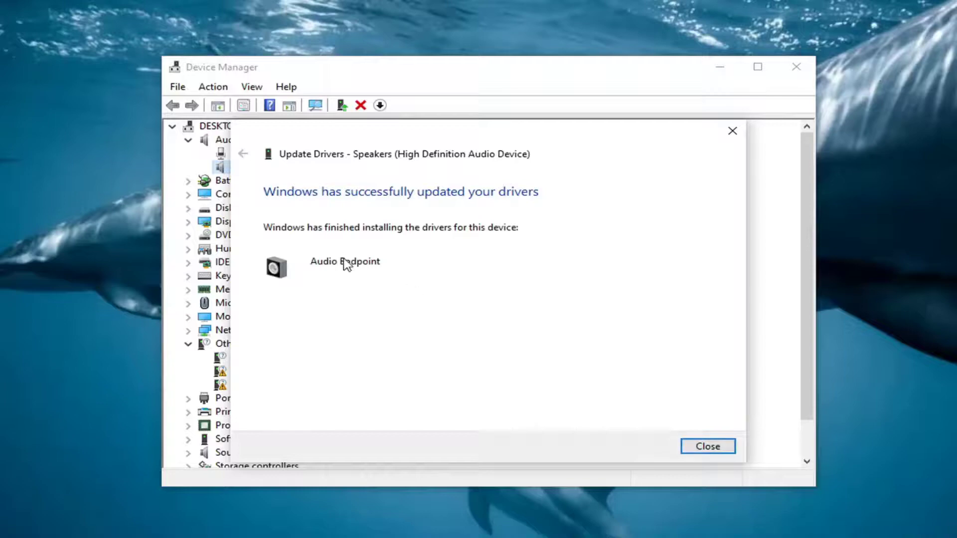
pyautogui.click(708, 447)
pyautogui.click(797, 67)
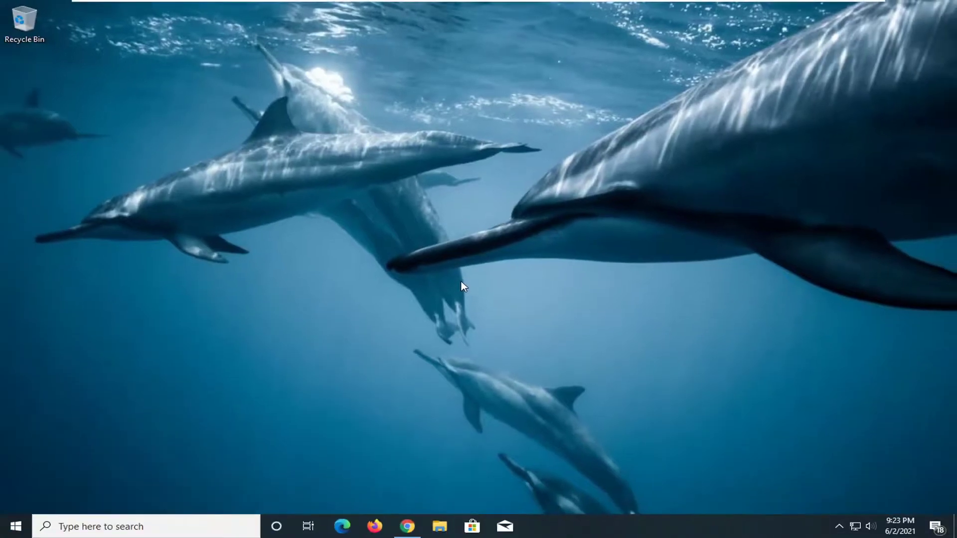